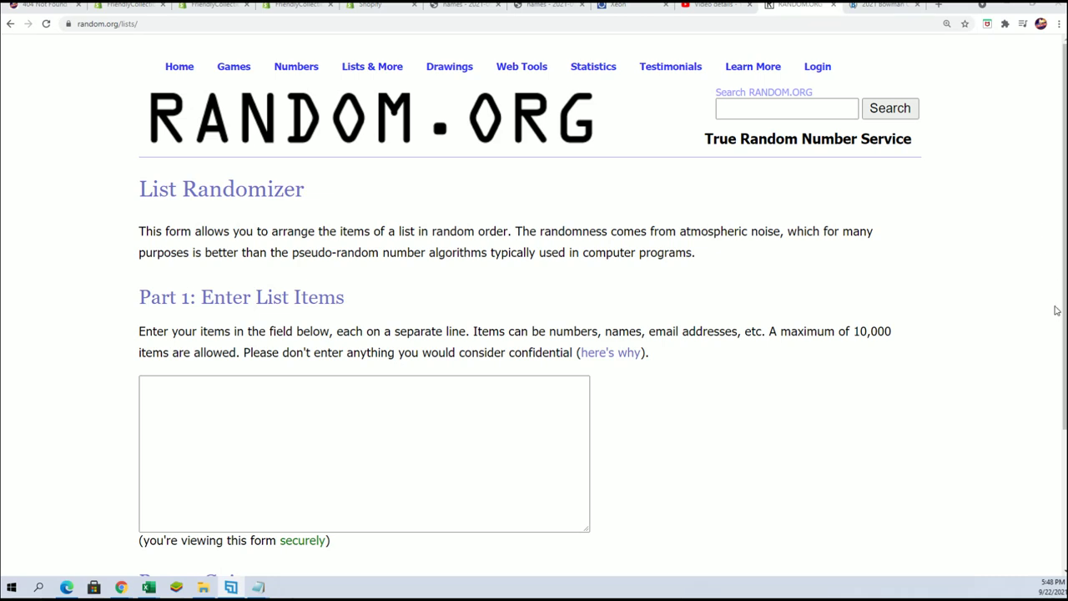
Copy the 30 owner names from Notepad into the List Randomizer's list field.
{"action": "mouse_move", "coordinate": [1067, 125]}
{"action": "left_mouse_down"}
{"action": "mouse_move", "coordinate": [670, 120]}
{"action": "mouse_move", "coordinate": [639, 74]}
{"action": "left_mouse_up"}
{"action": "mouse_move", "coordinate": [579, 478]}
{"action": "left_mouse_down"}
{"action": "mouse_move", "coordinate": [542, 237]}
{"action": "mouse_move", "coordinate": [522, 180]}
{"action": "mouse_move", "coordinate": [487, 173]}
{"action": "left_mouse_up"}
{"action": "right_click", "coordinate": [532, 176]}
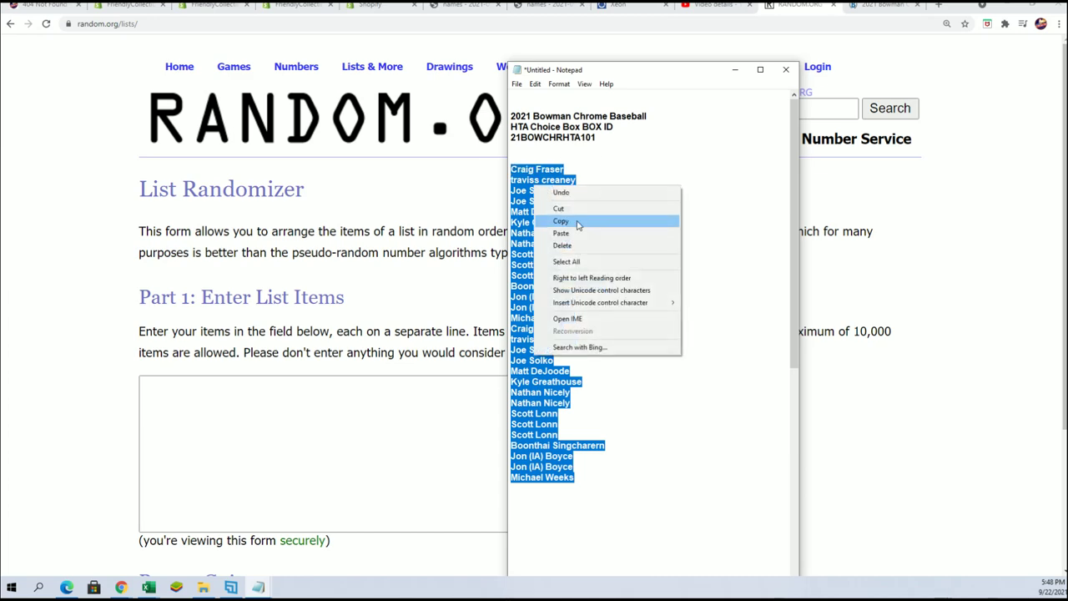
{"action": "left_click", "coordinate": [584, 223]}
{"action": "left_click", "coordinate": [215, 397]}
{"action": "right_click", "coordinate": [216, 397]}
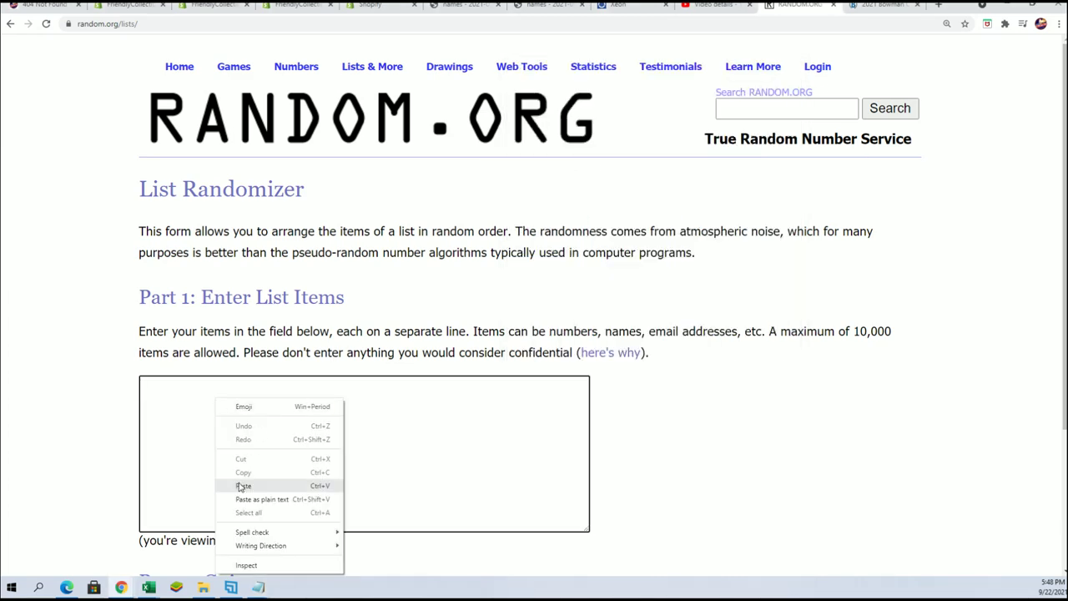
{"action": "left_click", "coordinate": [250, 486]}
Randomize the owner list, then reshuffle it six more times with Again!
{"action": "scroll", "coordinate": [307, 545], "scroll_direction": "down", "scroll_amount": 2}
{"action": "left_click", "coordinate": [185, 461]}
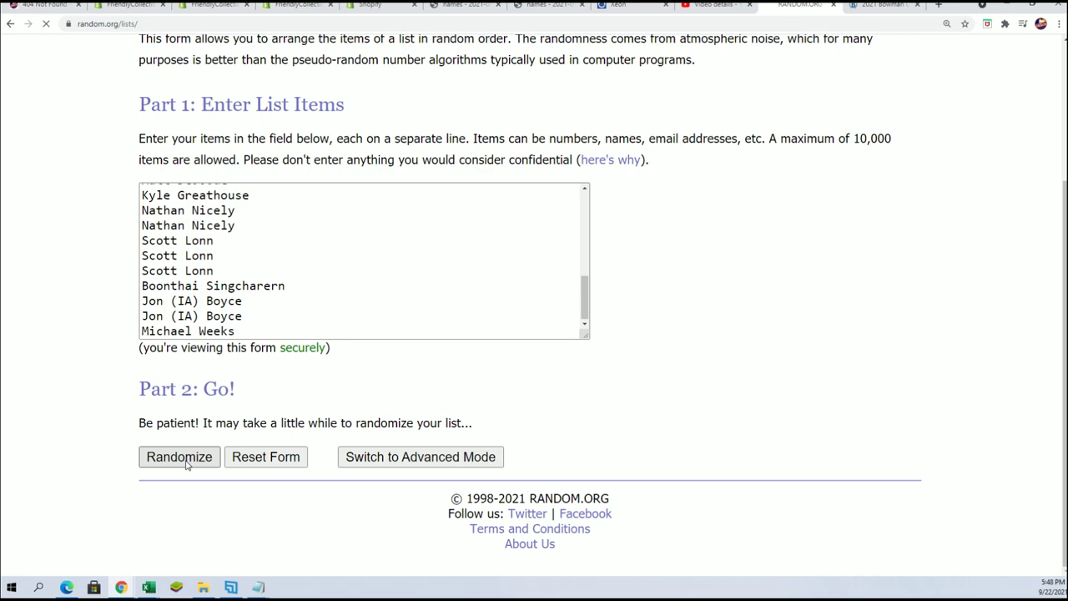
{"action": "scroll", "coordinate": [126, 493], "scroll_direction": "down", "scroll_amount": 5}
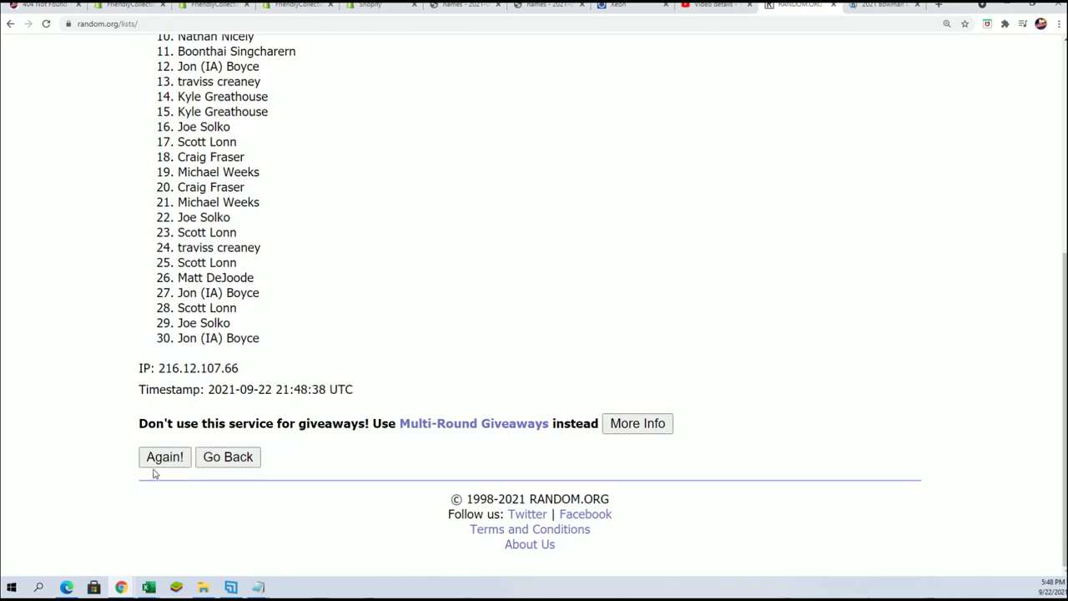
{"action": "left_click", "coordinate": [170, 455]}
{"action": "scroll", "coordinate": [143, 472], "scroll_direction": "down", "scroll_amount": 5}
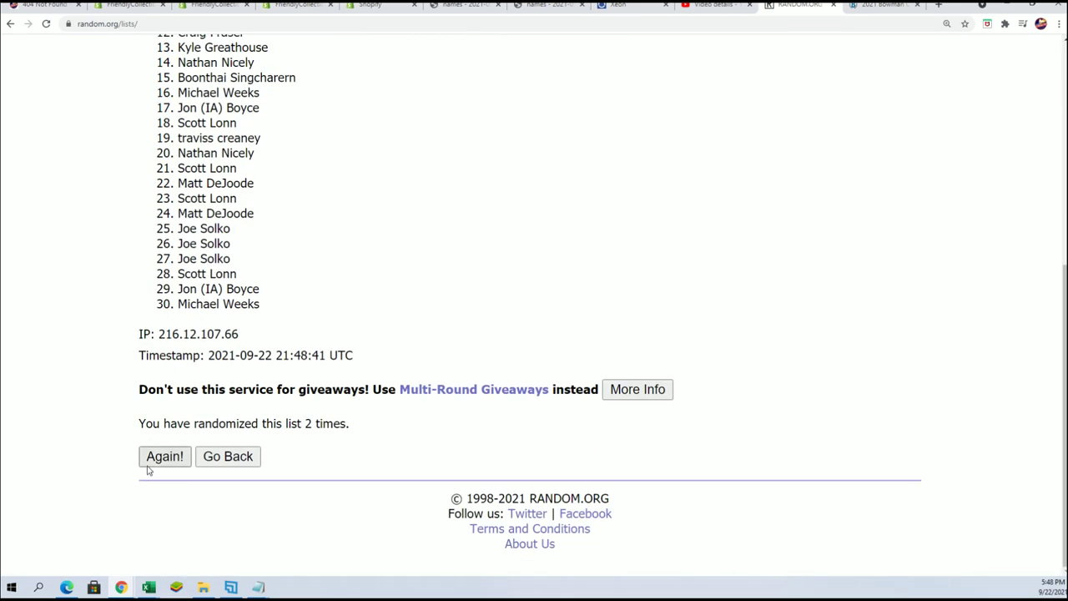
{"action": "left_click", "coordinate": [159, 459]}
{"action": "scroll", "coordinate": [159, 469], "scroll_direction": "down", "scroll_amount": 5}
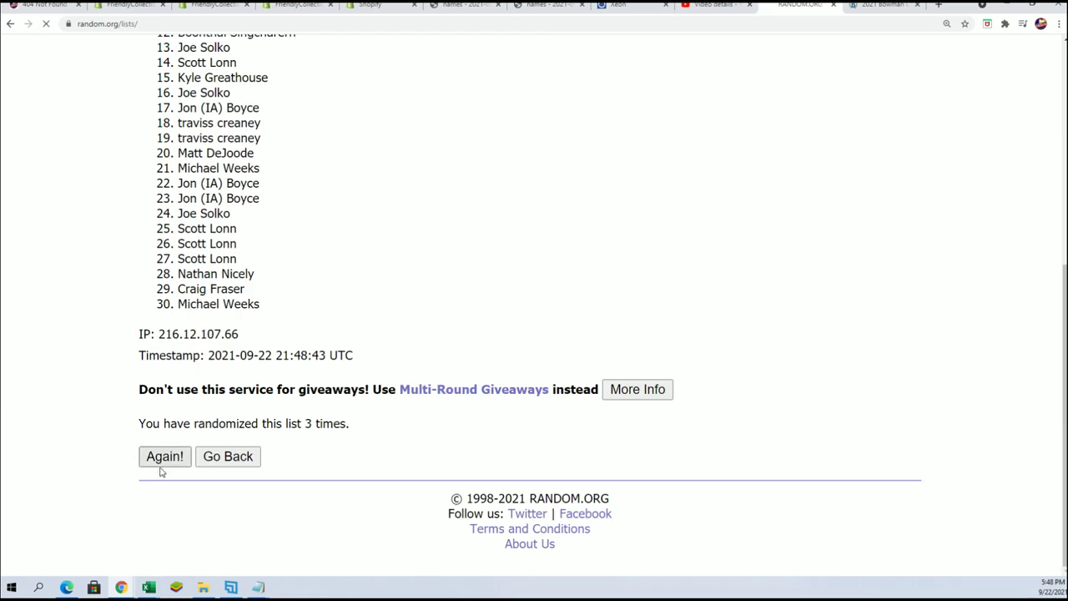
{"action": "left_click", "coordinate": [165, 457]}
{"action": "scroll", "coordinate": [159, 463], "scroll_direction": "down", "scroll_amount": 5}
{"action": "left_click", "coordinate": [171, 456]}
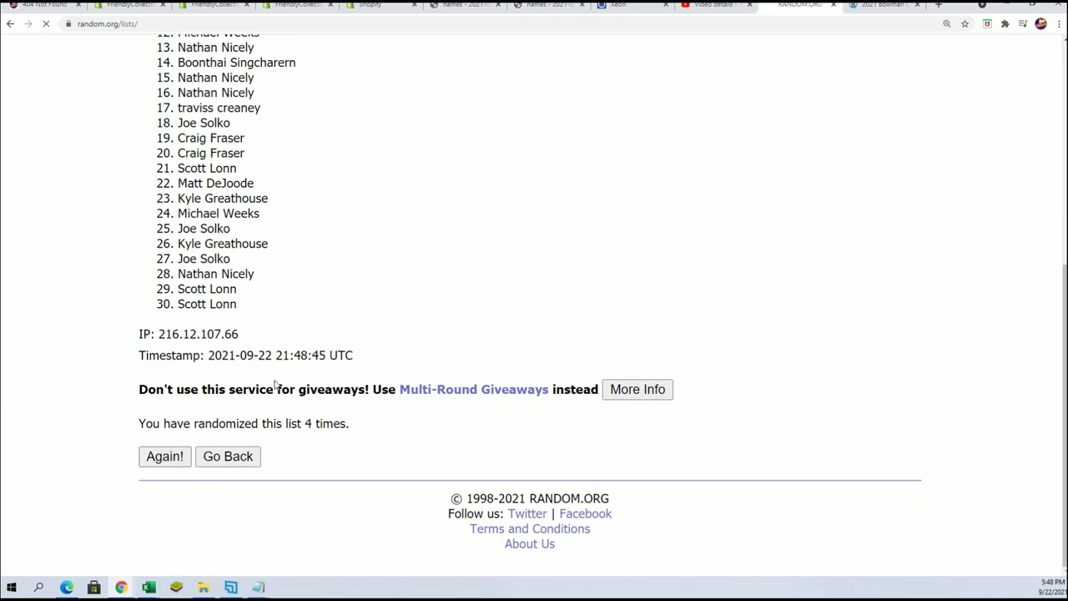
{"action": "scroll", "coordinate": [172, 461], "scroll_direction": "down", "scroll_amount": 5}
{"action": "left_click", "coordinate": [172, 459]}
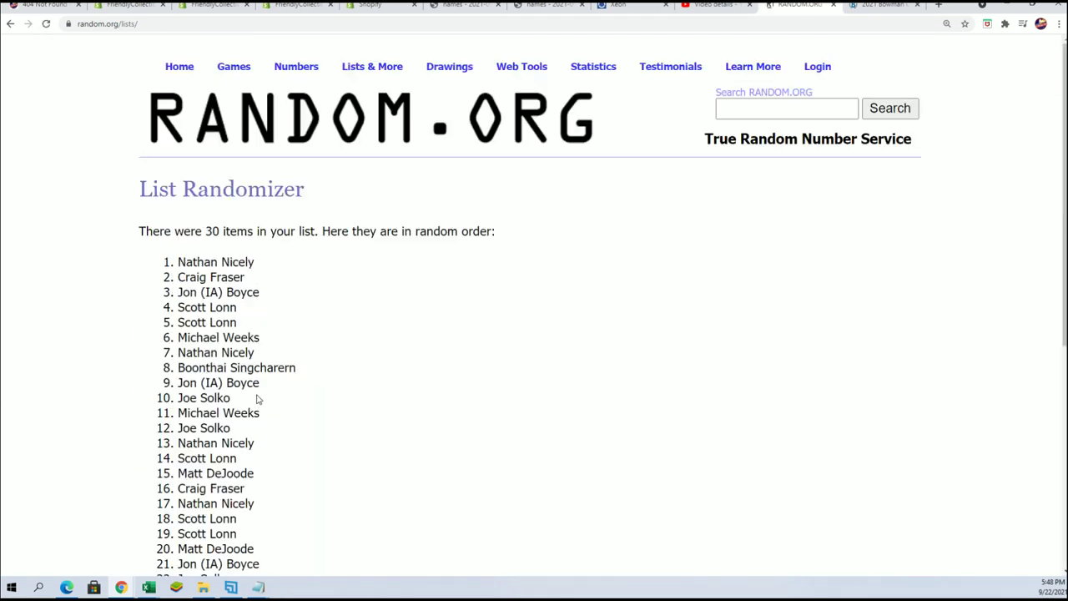
{"action": "scroll", "coordinate": [202, 466], "scroll_direction": "down", "scroll_amount": 5}
{"action": "left_click", "coordinate": [167, 460]}
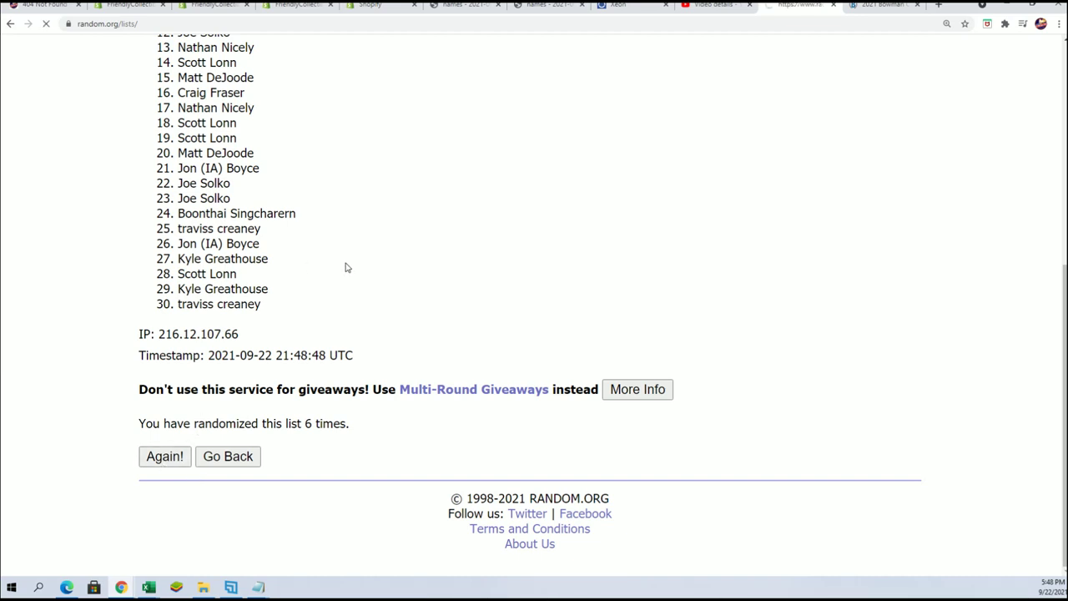
{"action": "scroll", "coordinate": [332, 239], "scroll_direction": "down", "scroll_amount": 1}
Select the final randomized list of names and copy it.
{"action": "mouse_move", "coordinate": [176, 148]}
{"action": "left_mouse_down"}
{"action": "mouse_move", "coordinate": [242, 329]}
{"action": "mouse_move", "coordinate": [266, 480]}
{"action": "left_mouse_up"}
{"action": "right_click", "coordinate": [226, 448]}
{"action": "left_click", "coordinate": [250, 464]}
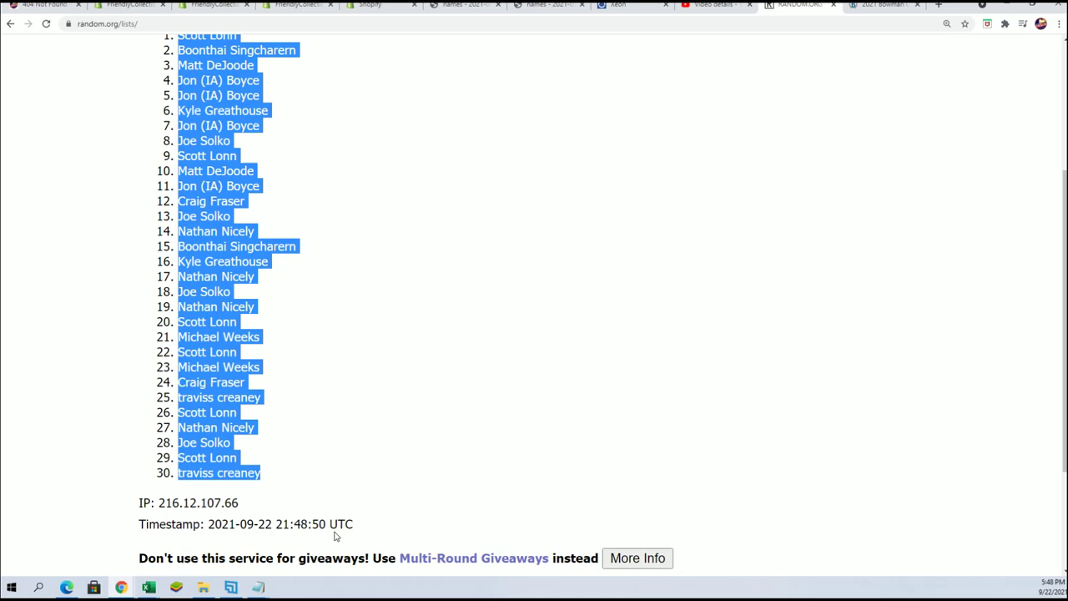
{"action": "scroll", "coordinate": [353, 515], "scroll_direction": "down", "scroll_amount": 1}
{"action": "scroll", "coordinate": [270, 451], "scroll_direction": "up", "scroll_amount": 3}
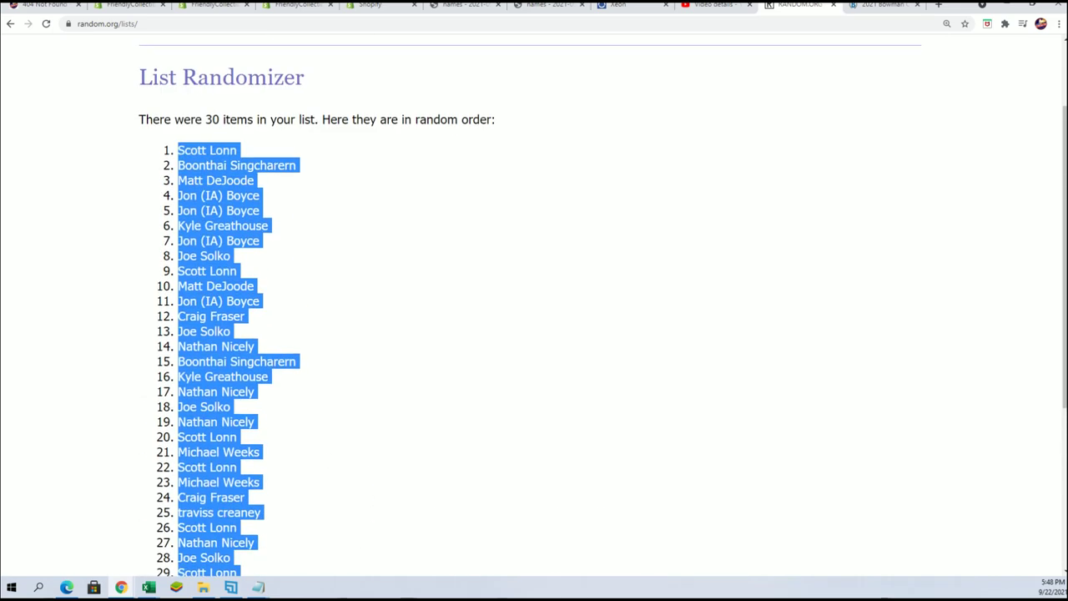
Paste the randomized names into A2 as plain text with Paste Special.
{"action": "key", "text": "alt+Tab"}
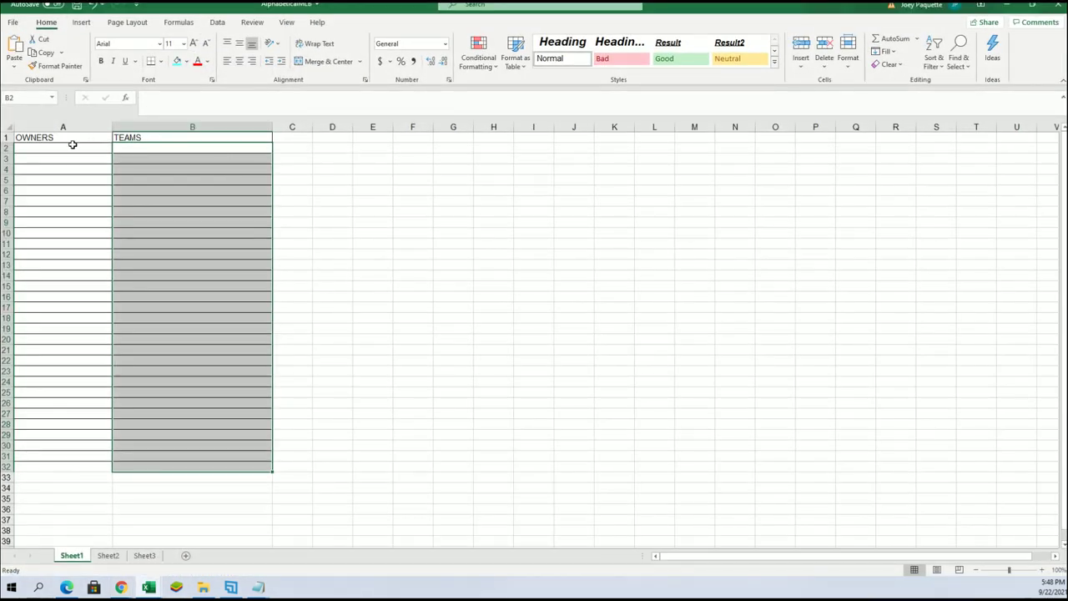
{"action": "left_click", "coordinate": [73, 146]}
{"action": "right_click", "coordinate": [66, 147]}
{"action": "left_click", "coordinate": [115, 221]}
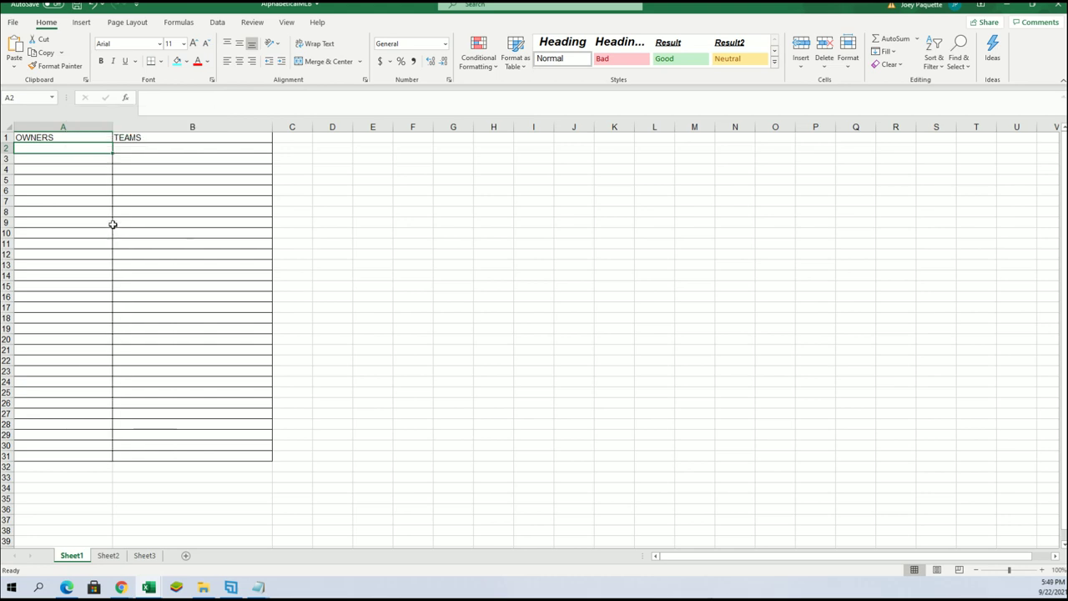
{"action": "left_click", "coordinate": [23, 167]}
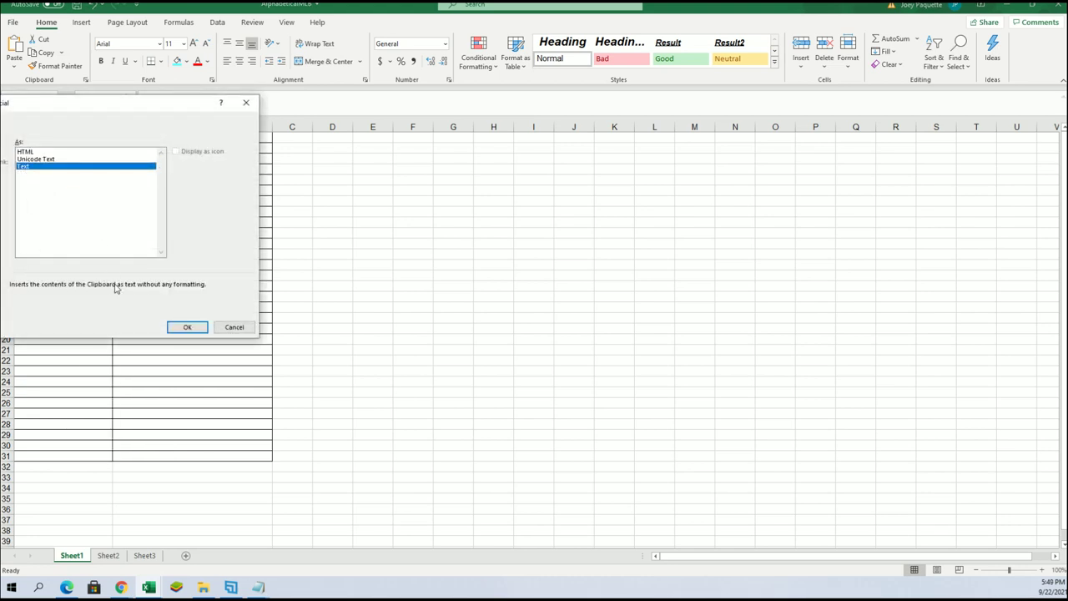
{"action": "left_click", "coordinate": [188, 327]}
Place Excel beside the results page and zoom the sheet to 120%.
{"action": "mouse_move", "coordinate": [227, 5]}
{"action": "left_mouse_down"}
{"action": "mouse_move", "coordinate": [455, 74]}
{"action": "mouse_move", "coordinate": [551, 29]}
{"action": "mouse_move", "coordinate": [551, 4]}
{"action": "left_mouse_up"}
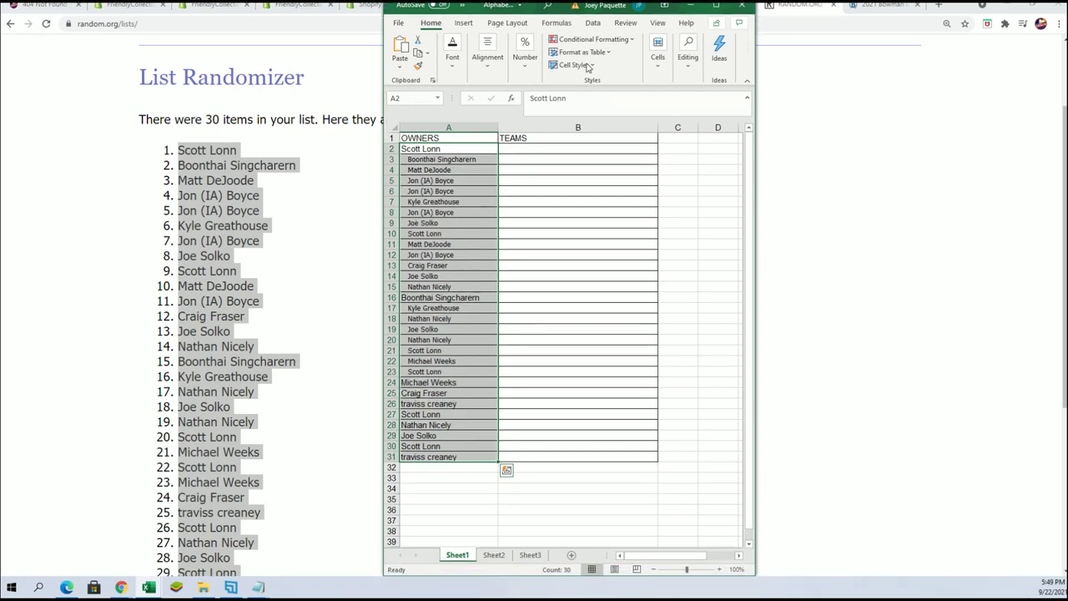
{"action": "left_click", "coordinate": [720, 569]}
{"action": "left_click", "coordinate": [720, 569]}
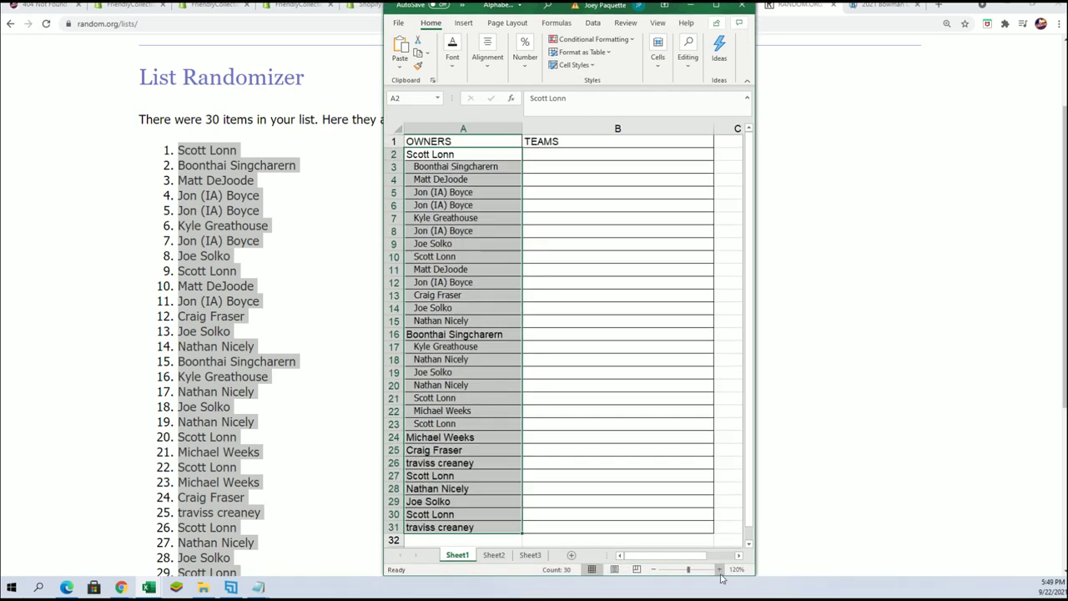
{"action": "scroll", "coordinate": [207, 376], "scroll_direction": "down", "scroll_amount": 2}
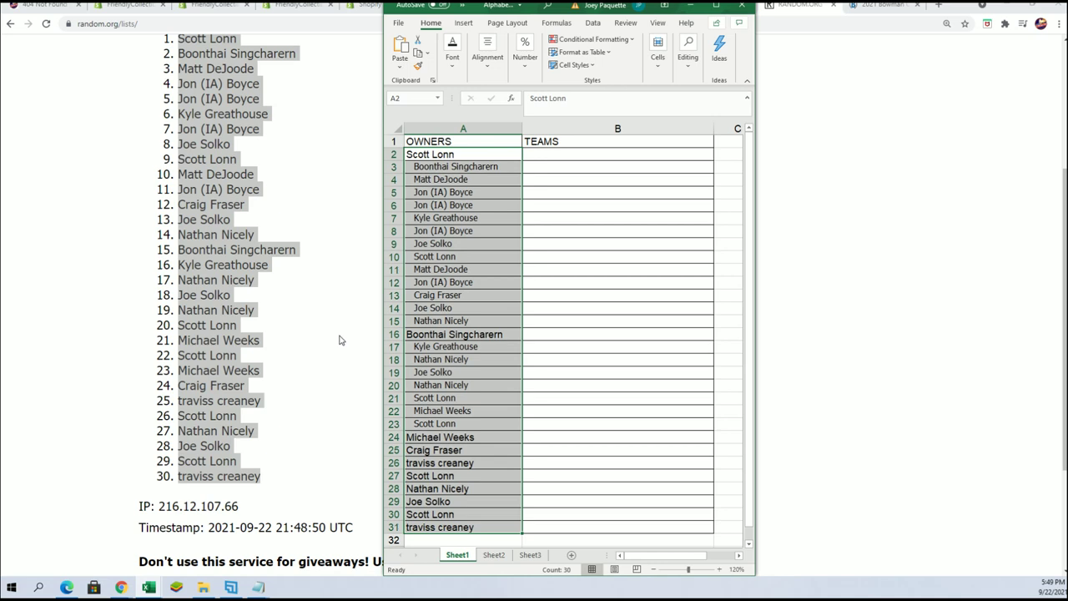
{"action": "scroll", "coordinate": [293, 310], "scroll_direction": "up", "scroll_amount": 2}
Make the owner names bold and left-aligned with no indents, leaving B2 selected.
{"action": "right_click", "coordinate": [457, 201]}
{"action": "left_click", "coordinate": [465, 184]}
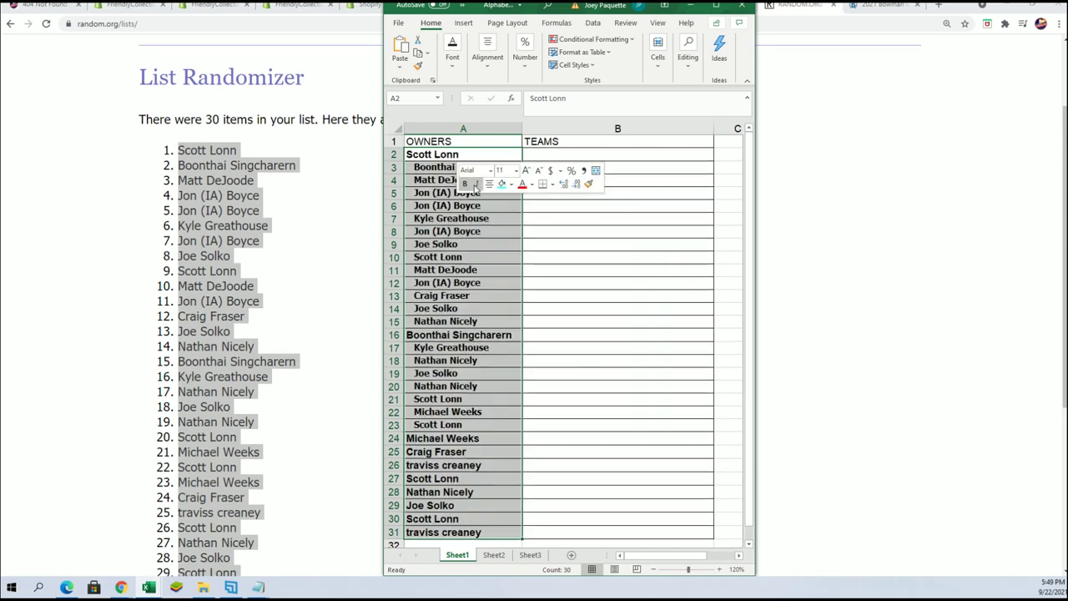
{"action": "left_click", "coordinate": [489, 184]}
{"action": "left_click", "coordinate": [490, 183]}
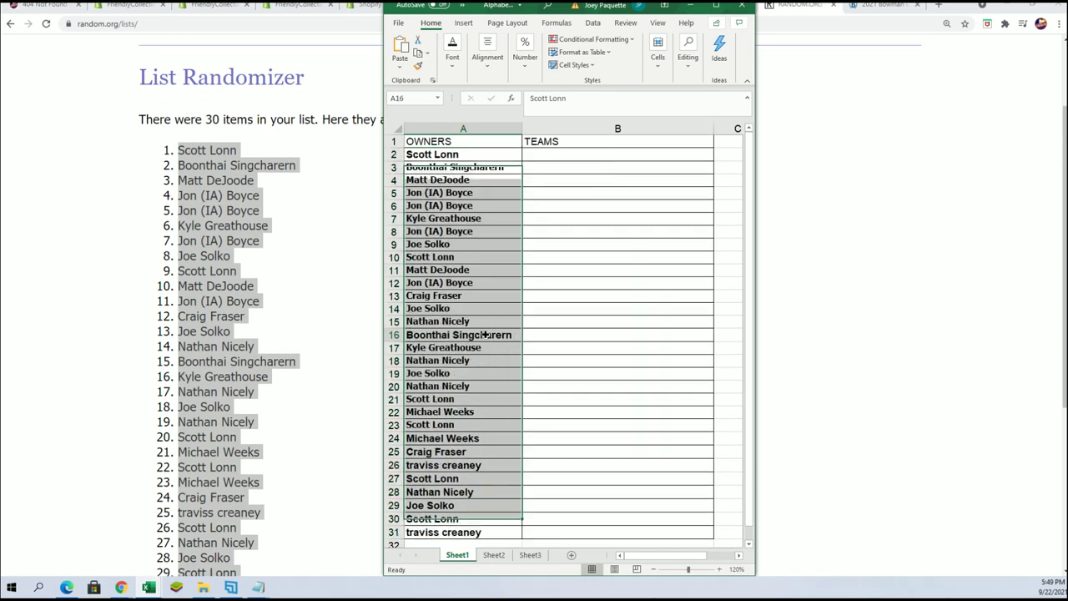
{"action": "key", "text": "Down"}
{"action": "left_click", "coordinate": [534, 156]}
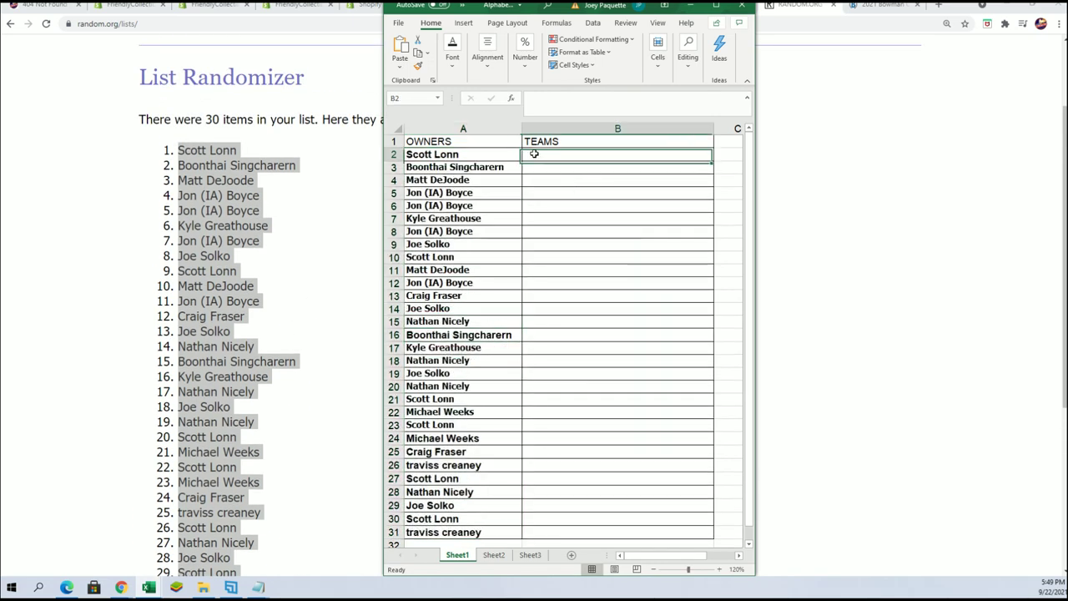
Open a fresh, empty List Randomizer form from the Lists & More menu.
{"action": "left_click", "coordinate": [105, 239]}
{"action": "scroll", "coordinate": [446, 138], "scroll_direction": "up", "scroll_amount": 2}
{"action": "mouse_move", "coordinate": [372, 67]}
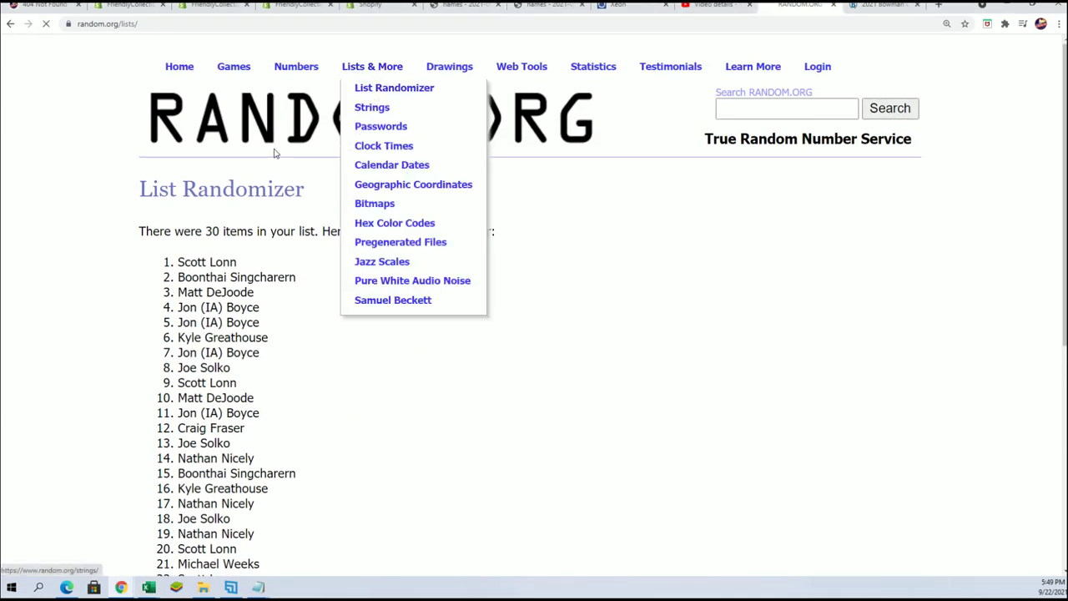
{"action": "left_click", "coordinate": [372, 87]}
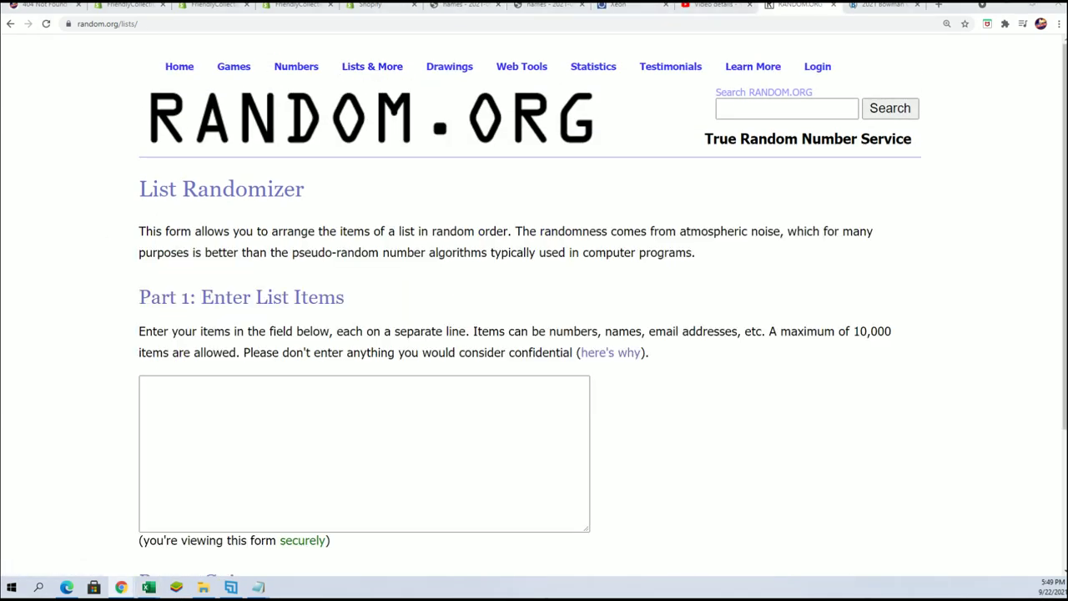
Copy the 30 MLB team names, Arizona through Washington, from Notepad into the list field.
{"action": "key", "text": "alt+Tab"}
{"action": "scroll", "coordinate": [679, 337], "scroll_direction": "down", "scroll_amount": 12}
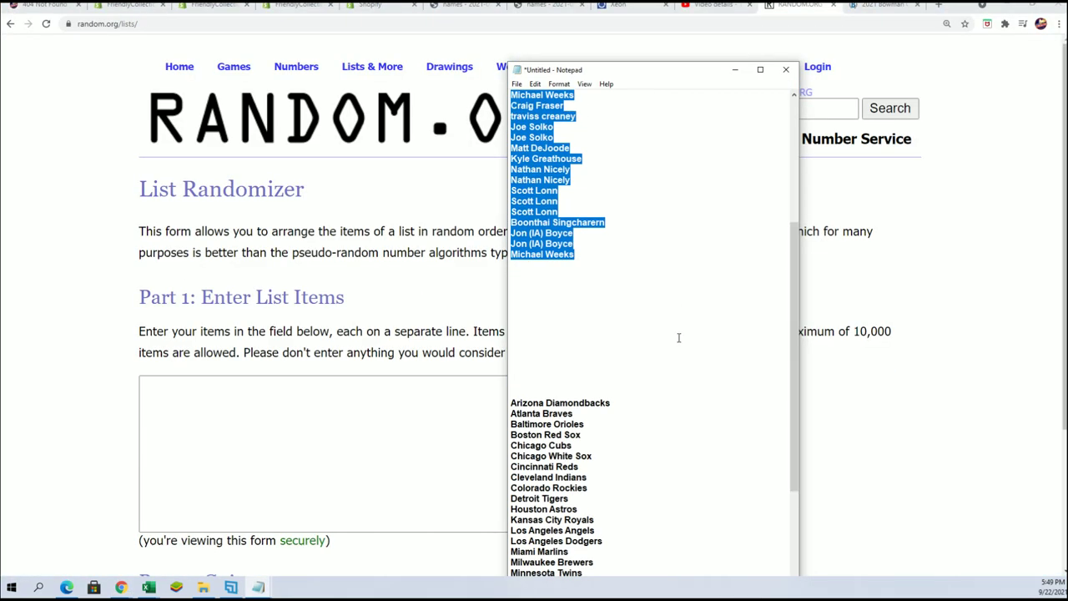
{"action": "scroll", "coordinate": [665, 469], "scroll_direction": "down", "scroll_amount": 5}
{"action": "mouse_move", "coordinate": [603, 564]}
{"action": "left_mouse_down"}
{"action": "mouse_move", "coordinate": [513, 307]}
{"action": "mouse_move", "coordinate": [511, 254]}
{"action": "left_mouse_up"}
{"action": "right_click", "coordinate": [513, 257]}
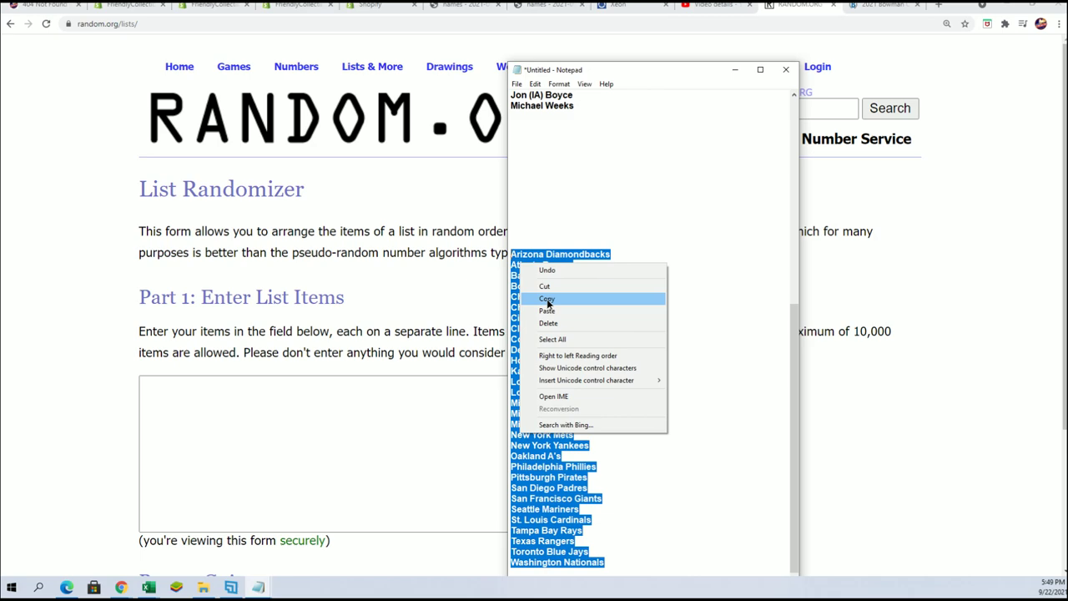
{"action": "left_click", "coordinate": [547, 297]}
{"action": "left_click", "coordinate": [415, 429]}
{"action": "right_click", "coordinate": [152, 385]}
{"action": "left_click", "coordinate": [212, 467]}
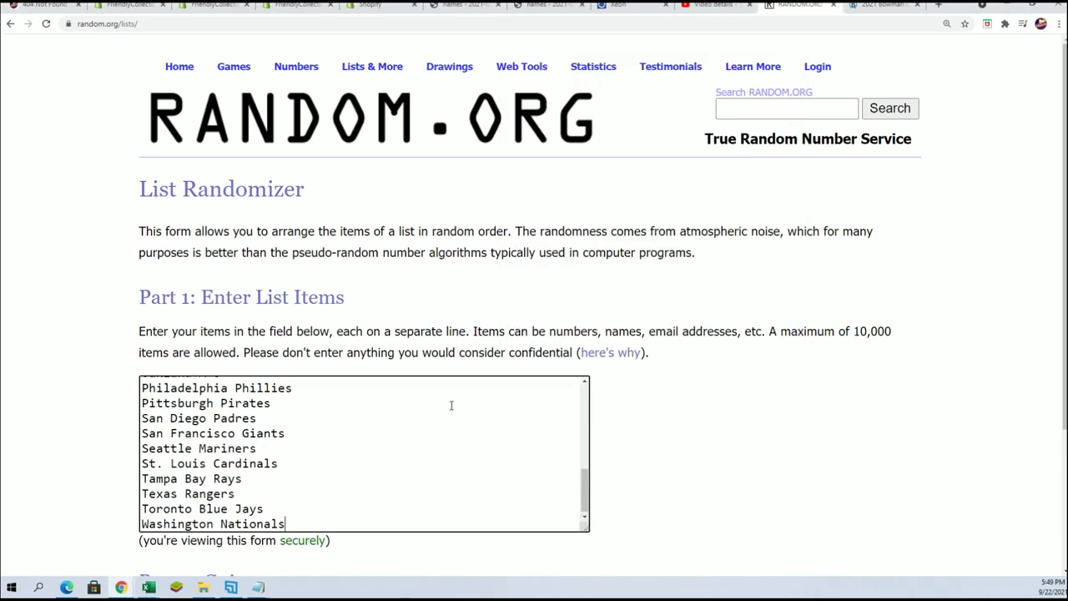
Randomize the team list, then reshuffle it four more times.
{"action": "scroll", "coordinate": [701, 434], "scroll_direction": "down", "scroll_amount": 2}
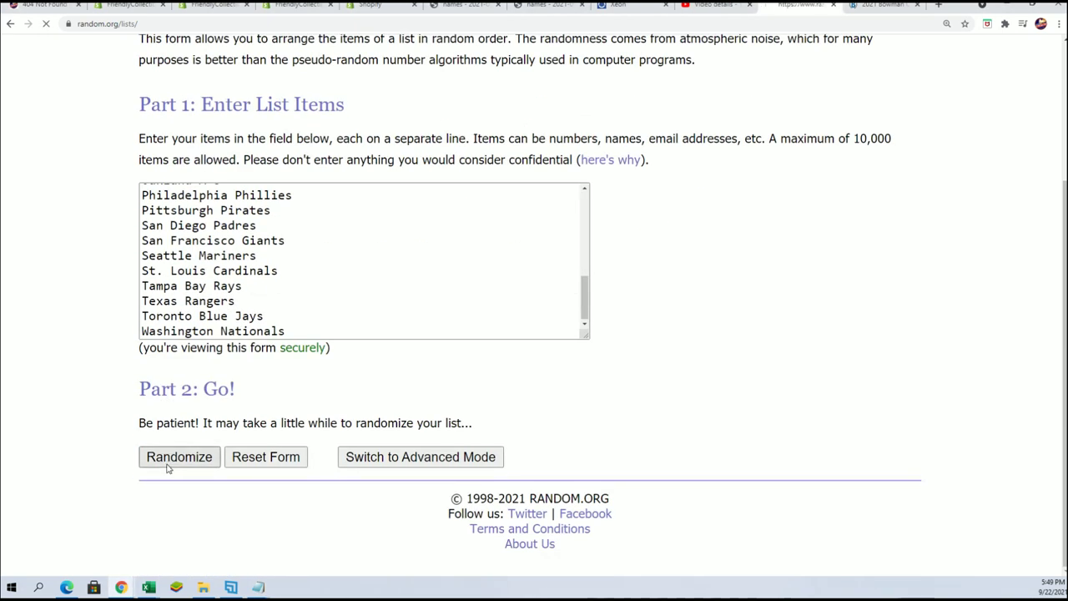
{"action": "left_click", "coordinate": [167, 465]}
{"action": "left_click", "coordinate": [162, 460]}
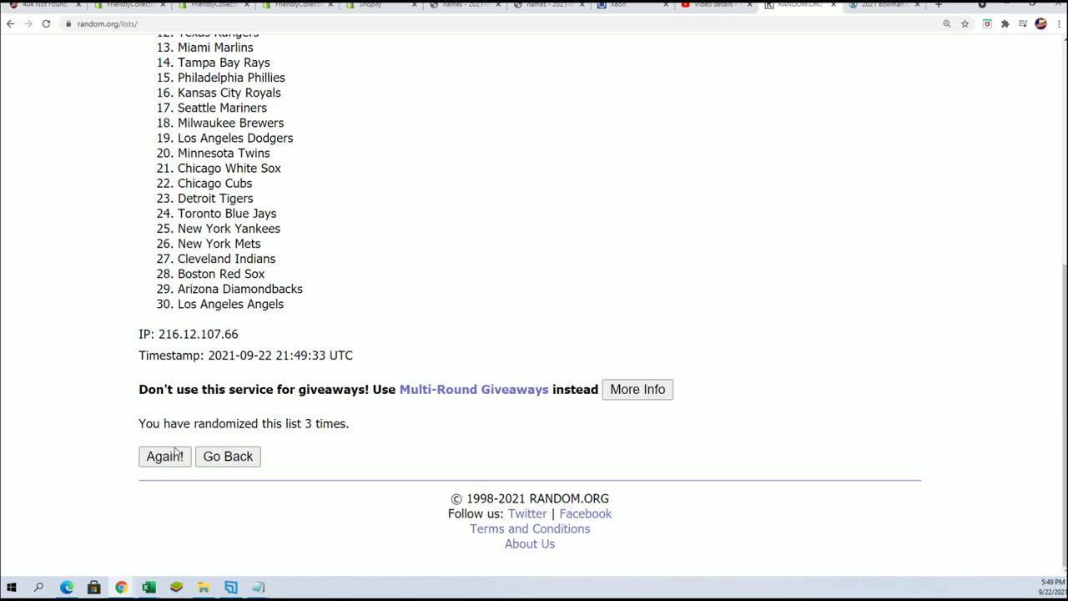
{"action": "left_click", "coordinate": [167, 457]}
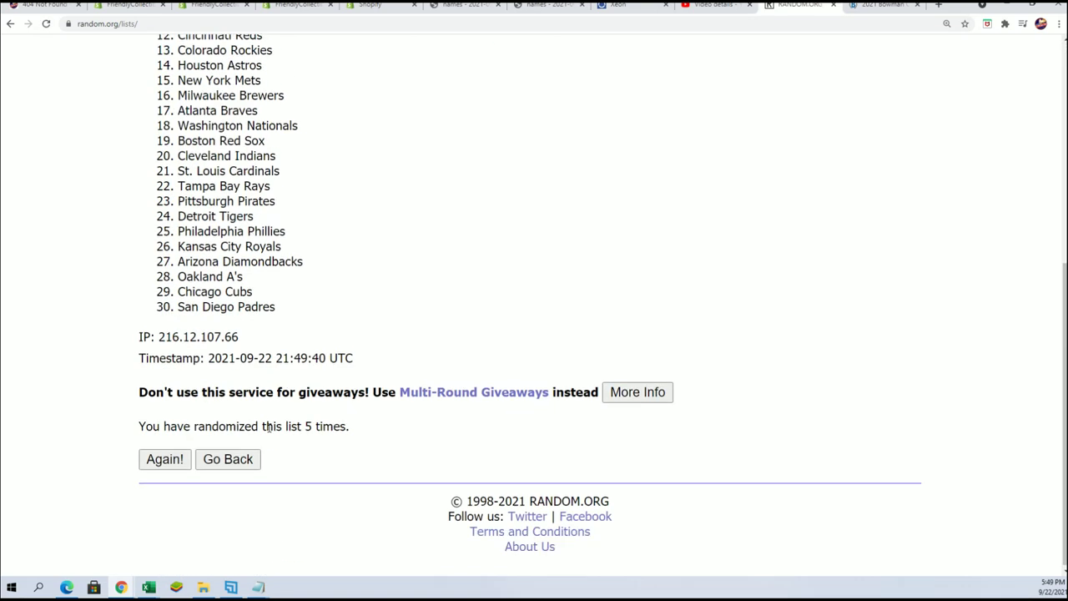
{"action": "left_click", "coordinate": [167, 456]}
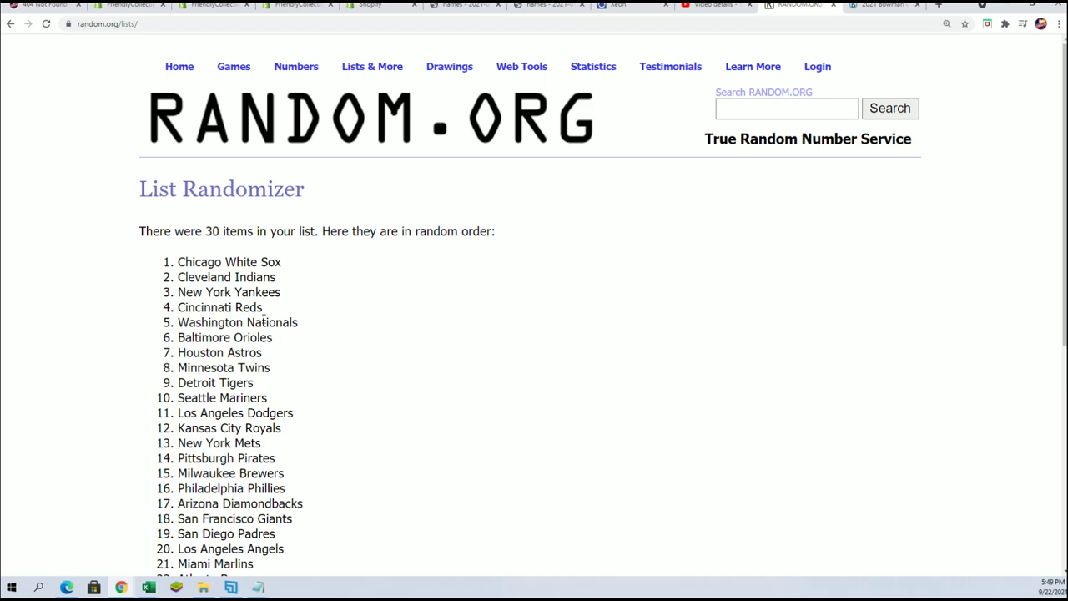
{"action": "scroll", "coordinate": [283, 351], "scroll_direction": "down", "scroll_amount": 5}
{"action": "left_click", "coordinate": [174, 456]}
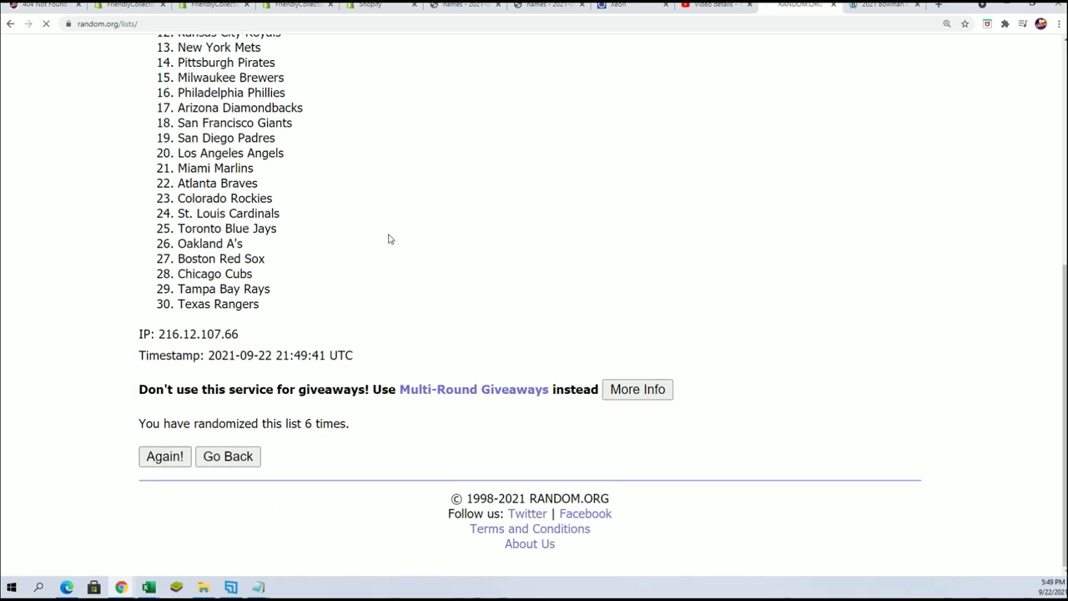
Select all 30 randomized team names, Cincinnati Reds to Washington Nationals, and copy them.
{"action": "mouse_move", "coordinate": [179, 146]}
{"action": "left_mouse_down"}
{"action": "mouse_move", "coordinate": [227, 239]}
{"action": "mouse_move", "coordinate": [312, 529]}
{"action": "mouse_move", "coordinate": [309, 487]}
{"action": "left_mouse_up"}
{"action": "right_click", "coordinate": [309, 487]}
{"action": "left_click", "coordinate": [330, 494]}
{"action": "left_click", "coordinate": [309, 531]}
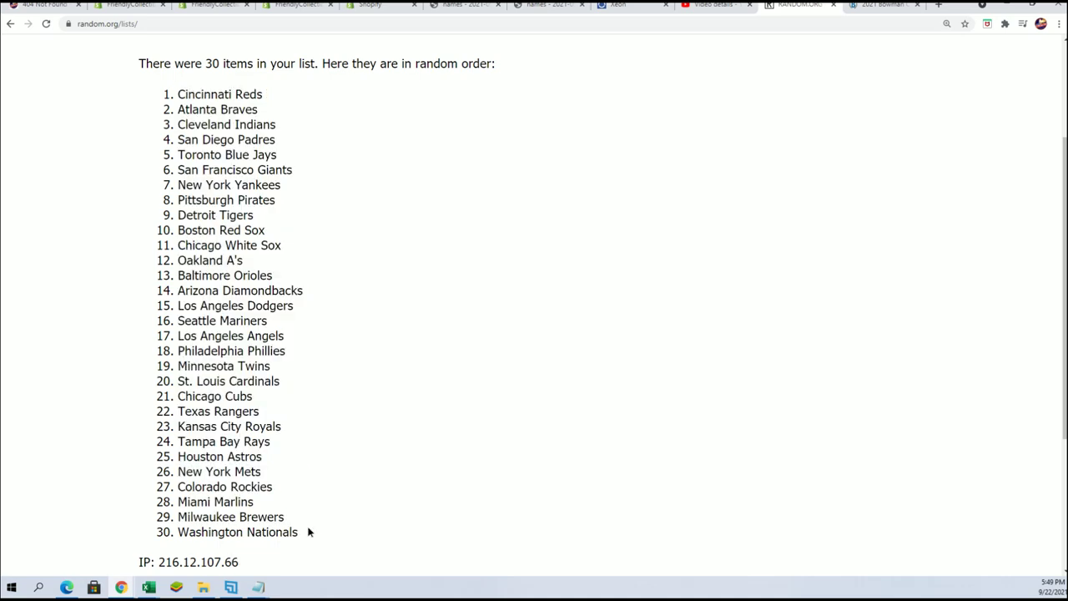
{"action": "left_click_drag", "start_coordinate": [308, 531], "coordinate": [175, 94]}
{"action": "right_click", "coordinate": [205, 112]}
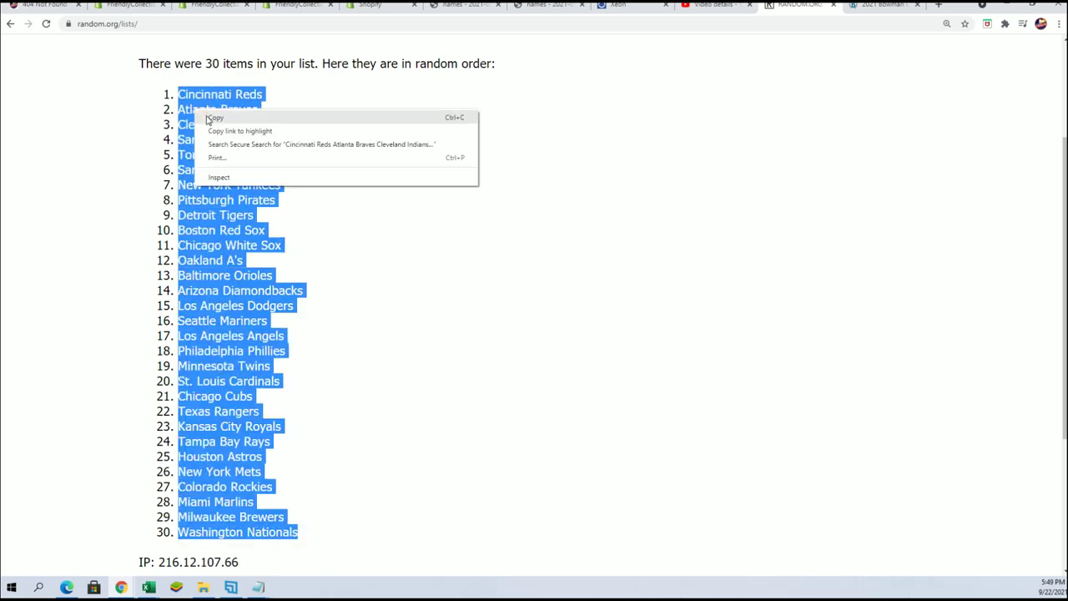
{"action": "left_click", "coordinate": [214, 118]}
{"action": "scroll", "coordinate": [412, 209], "scroll_direction": "down", "scroll_amount": 3}
{"action": "scroll", "coordinate": [142, 93], "scroll_direction": "up", "scroll_amount": 3}
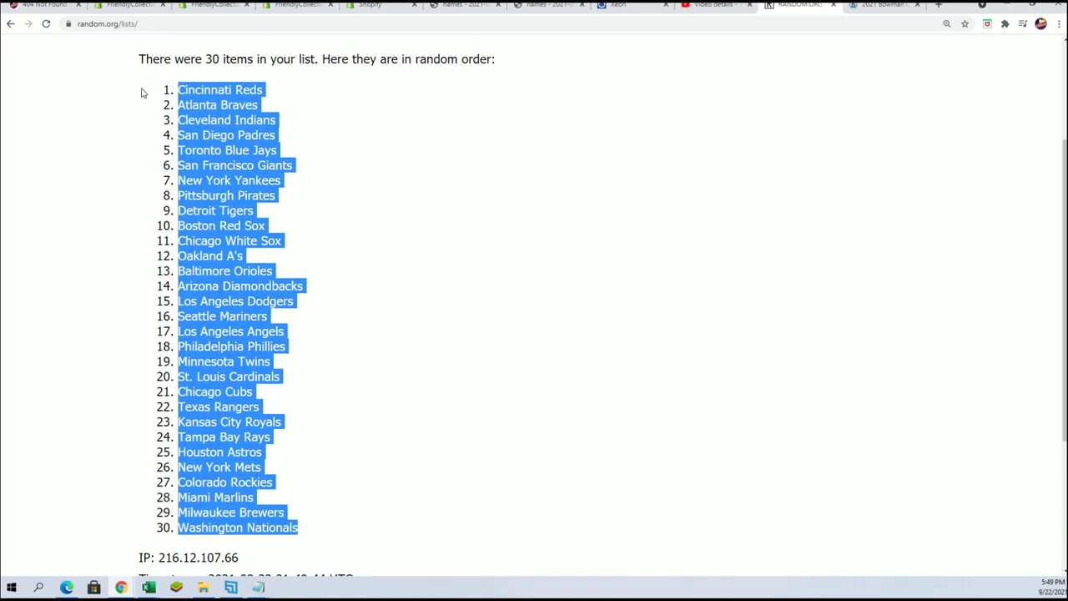
Paste the shuffled team names into B2 as plain text with Paste Special.
{"action": "left_click", "coordinate": [149, 586]}
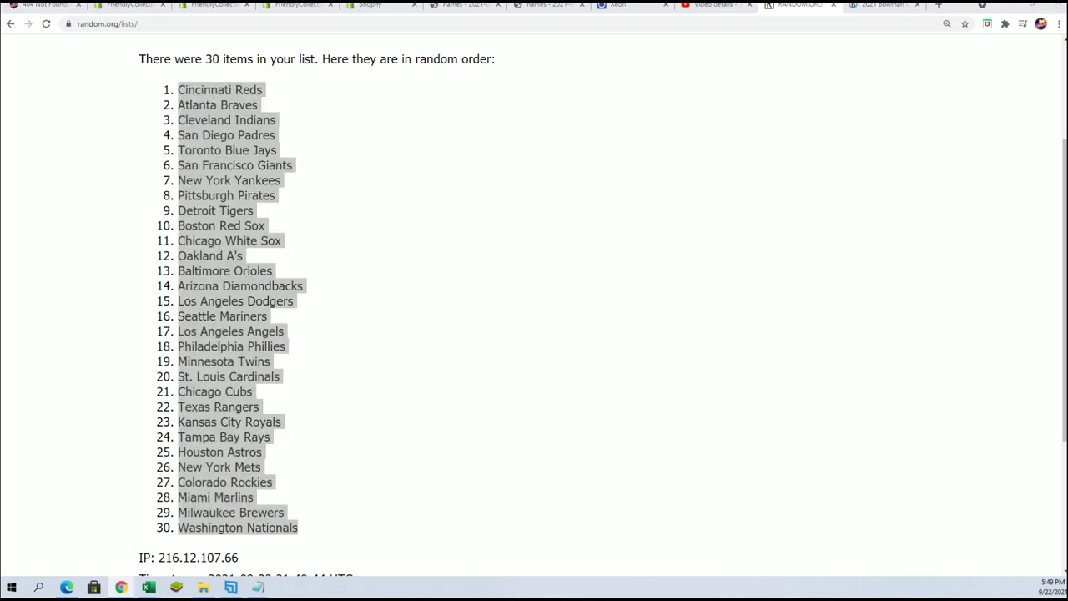
{"action": "right_click", "coordinate": [561, 154]}
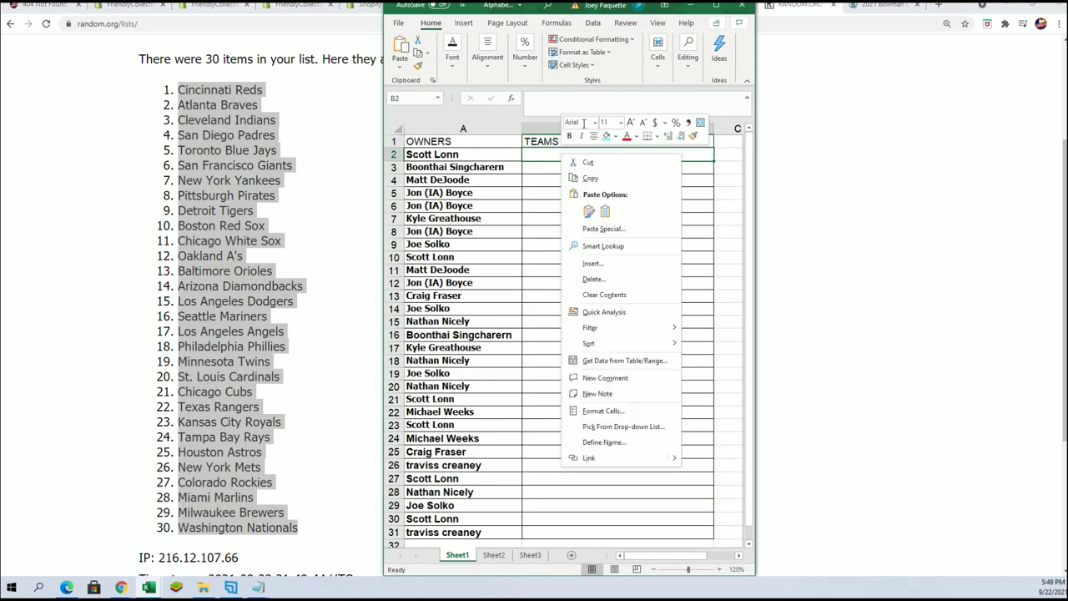
{"action": "left_click", "coordinate": [603, 228]}
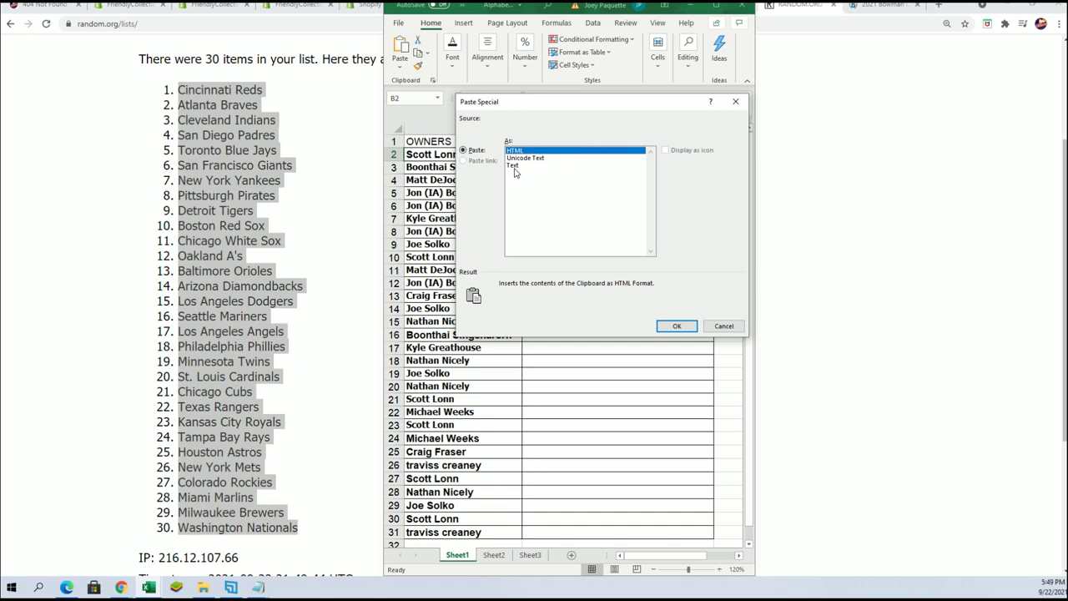
{"action": "left_click", "coordinate": [515, 165]}
{"action": "left_click", "coordinate": [677, 326]}
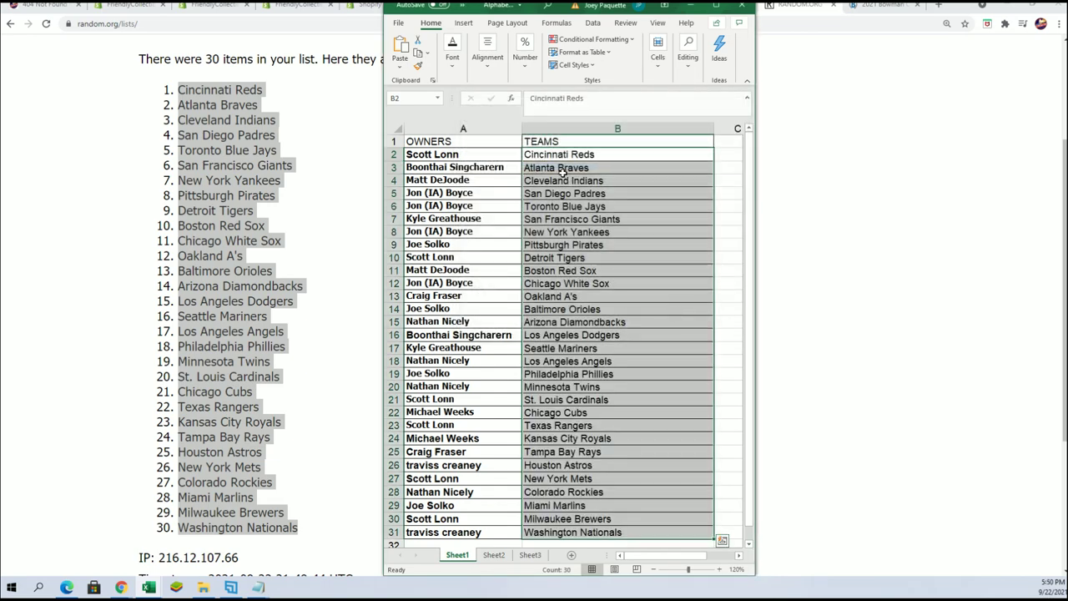
Maximize the window and sort the table A to Z by team, expanding the selection.
{"action": "left_click", "coordinate": [716, 5]}
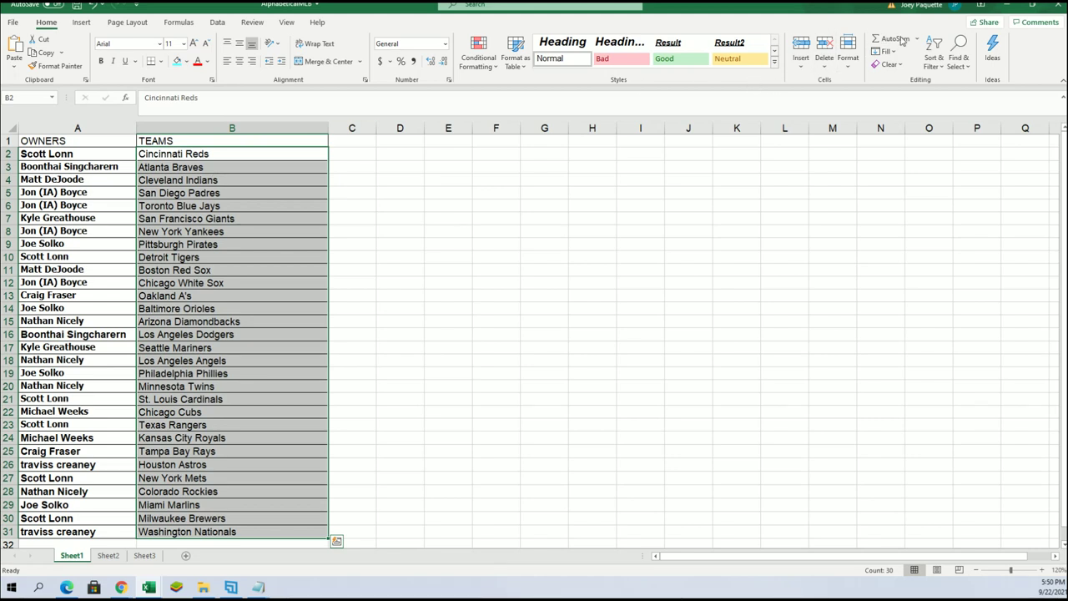
{"action": "left_click", "coordinate": [933, 54]}
{"action": "left_click", "coordinate": [943, 75]}
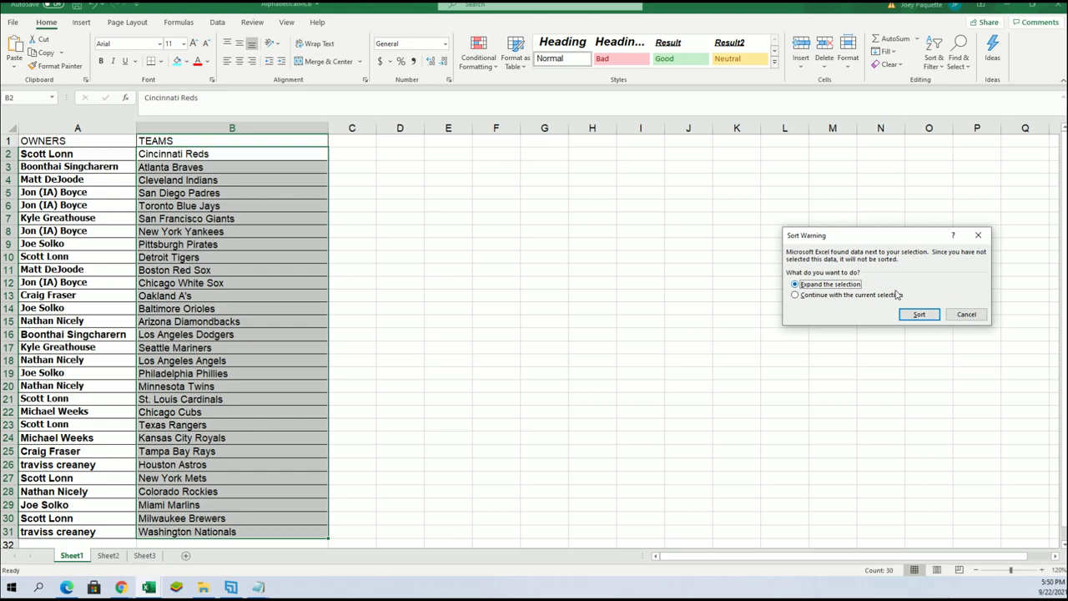
{"action": "left_click", "coordinate": [919, 317]}
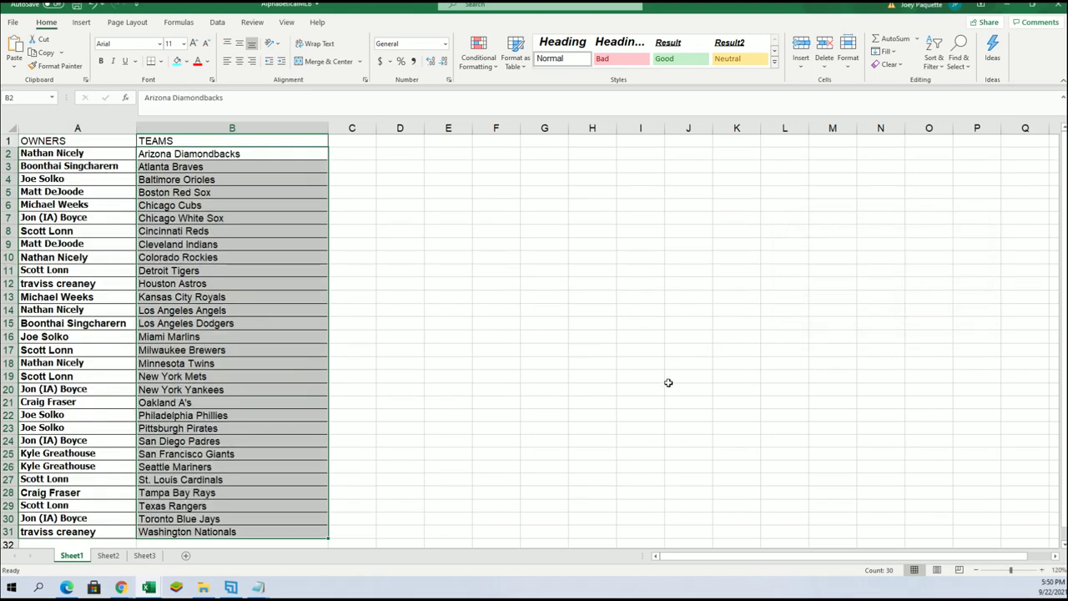